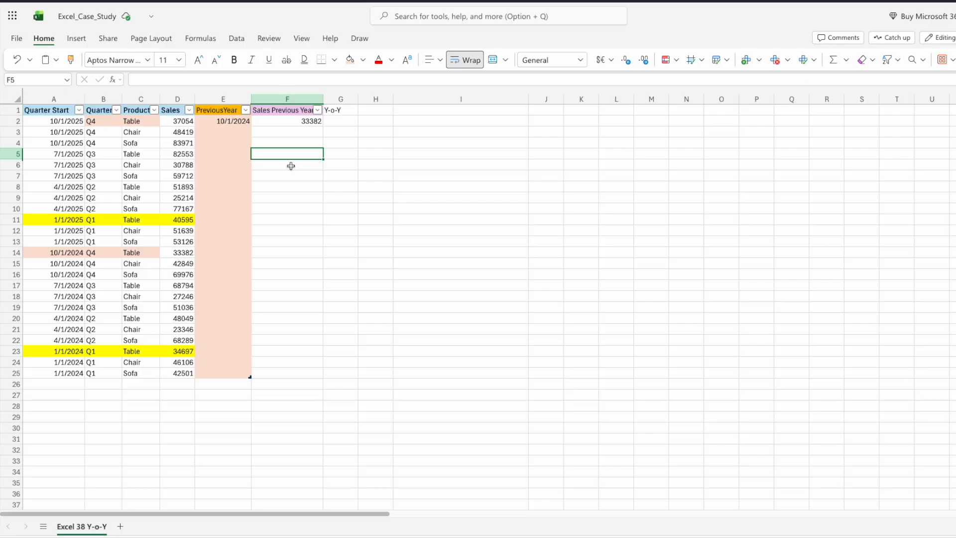
Step: Examine the sales table's columns and the PreviousYear and Sales Previous Year cells
left_click(275, 201)
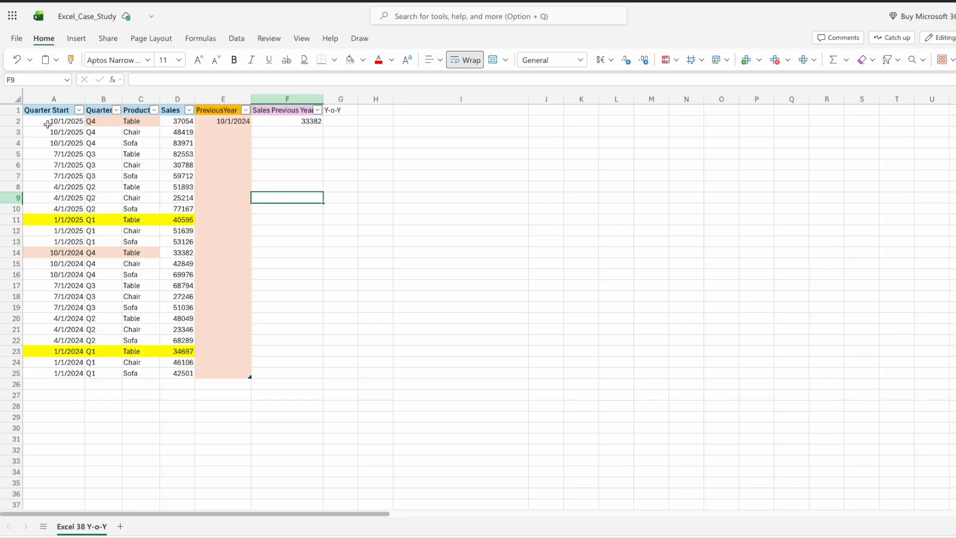
left_click_drag(40, 111, 160, 374)
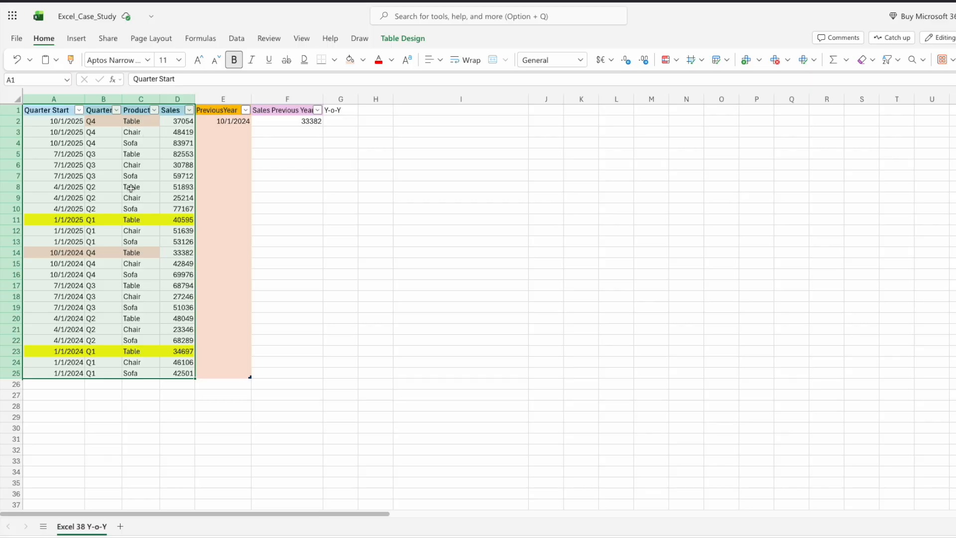
left_click(66, 404)
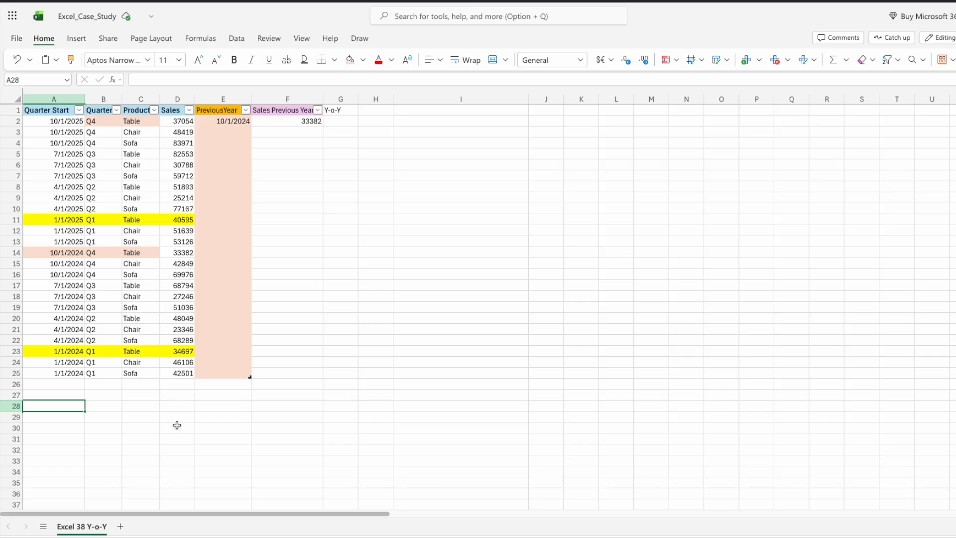
left_click(389, 189)
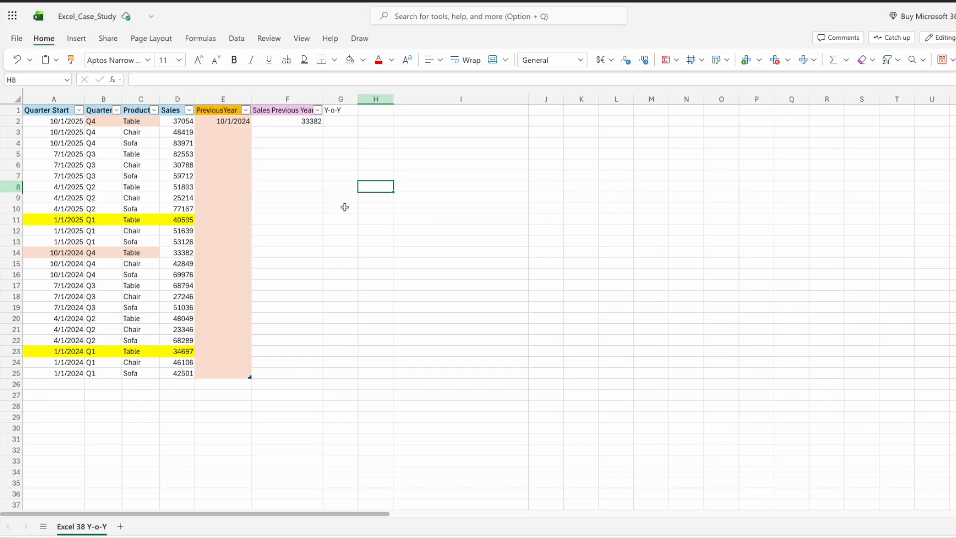
left_click(295, 189)
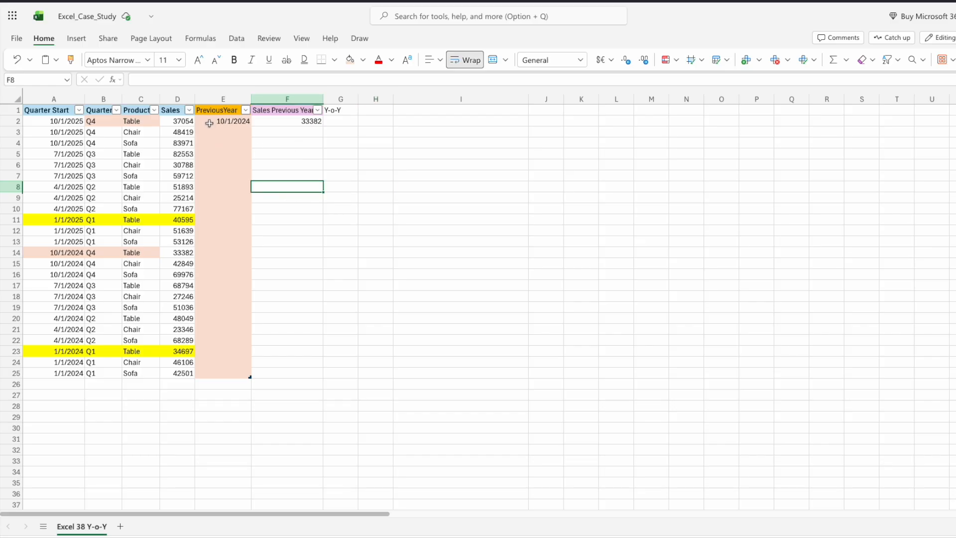
left_click(207, 97)
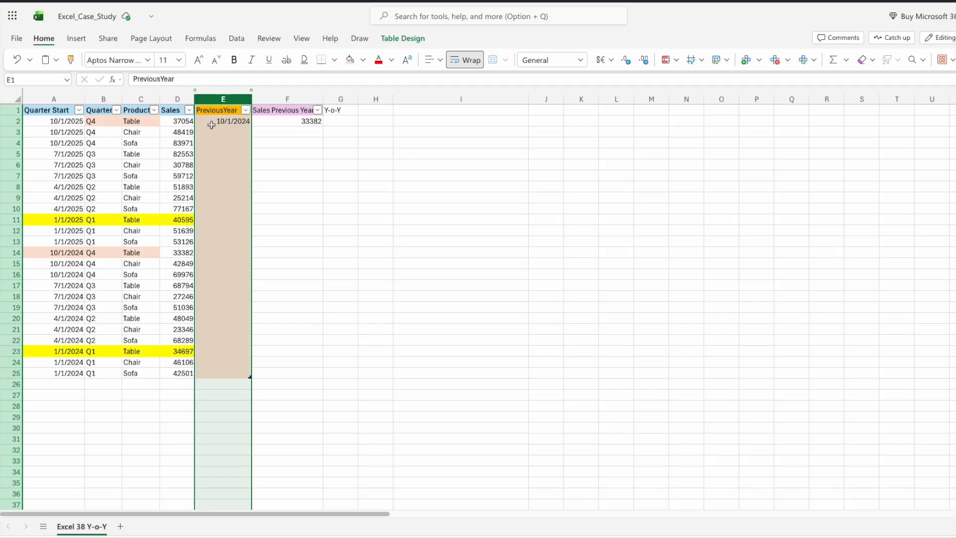
left_click(294, 186)
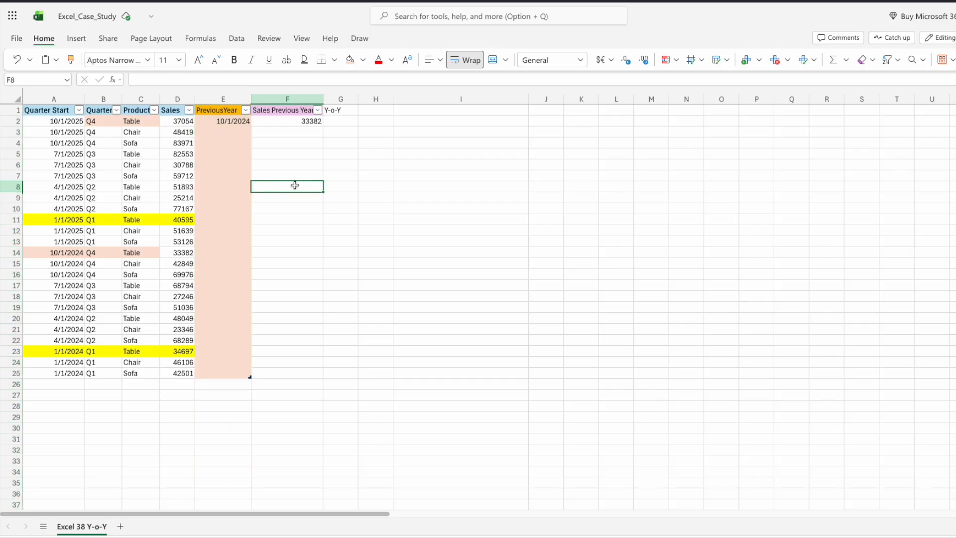
Step: Inspect the DATE formula in the first PreviousYear cell and read its function help
left_click(207, 122)
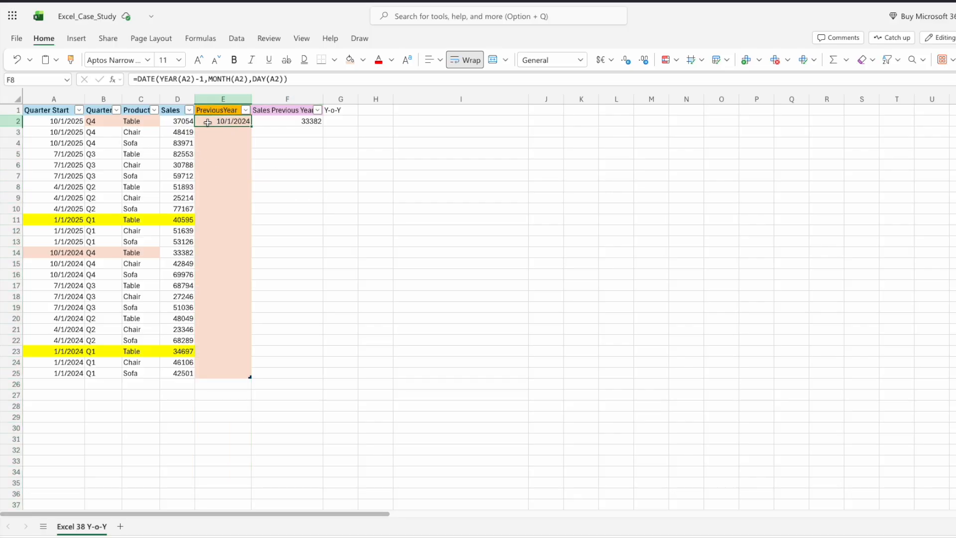
left_click(162, 80)
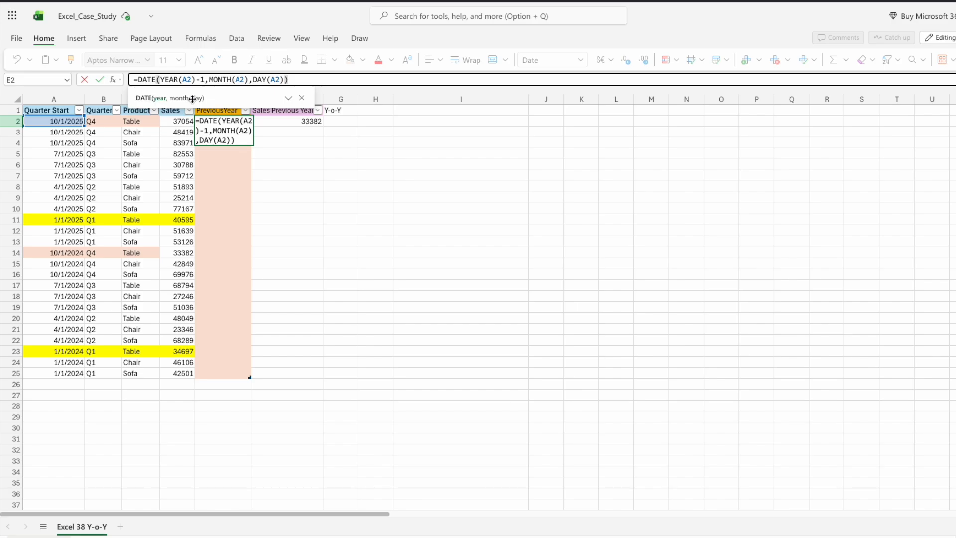
left_click(288, 97)
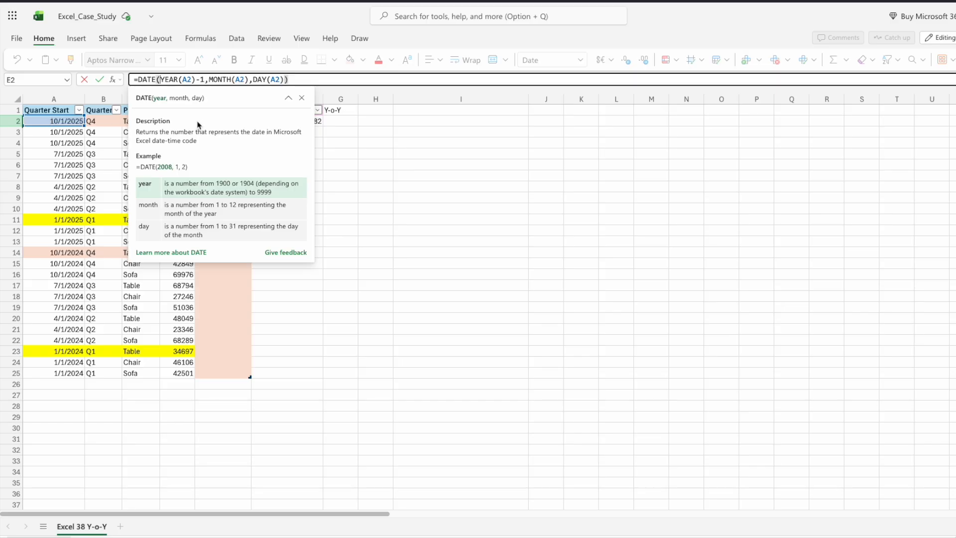
mouse_move(194, 80)
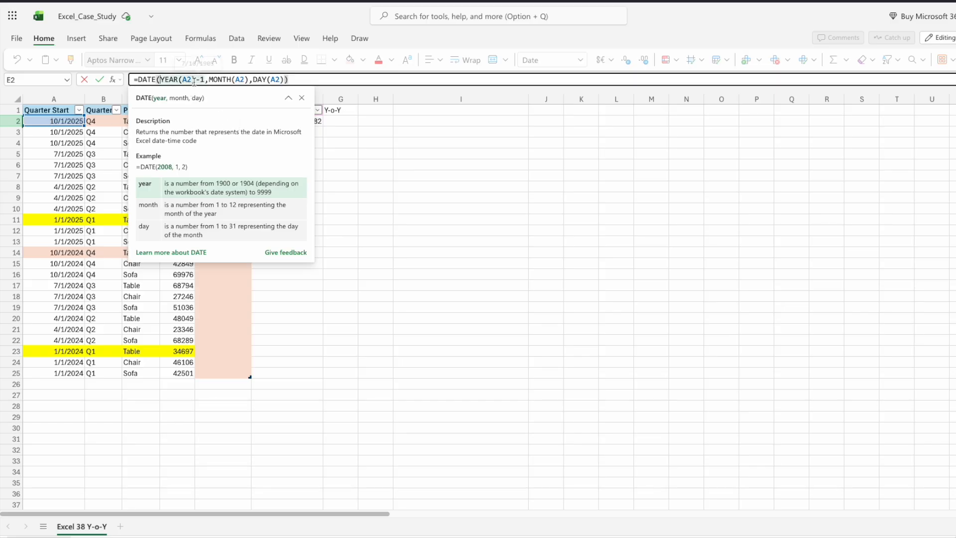
left_click(302, 99)
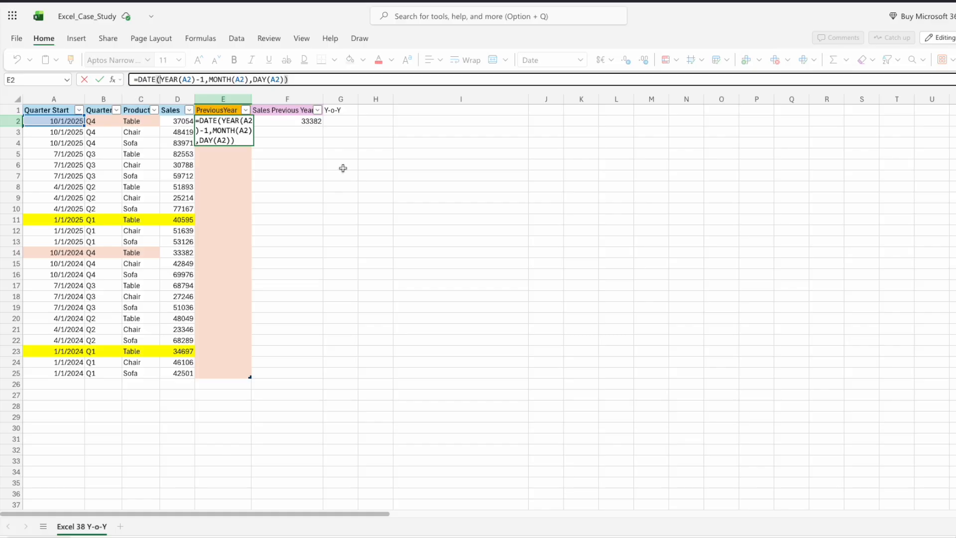
key("ctrl+Return")
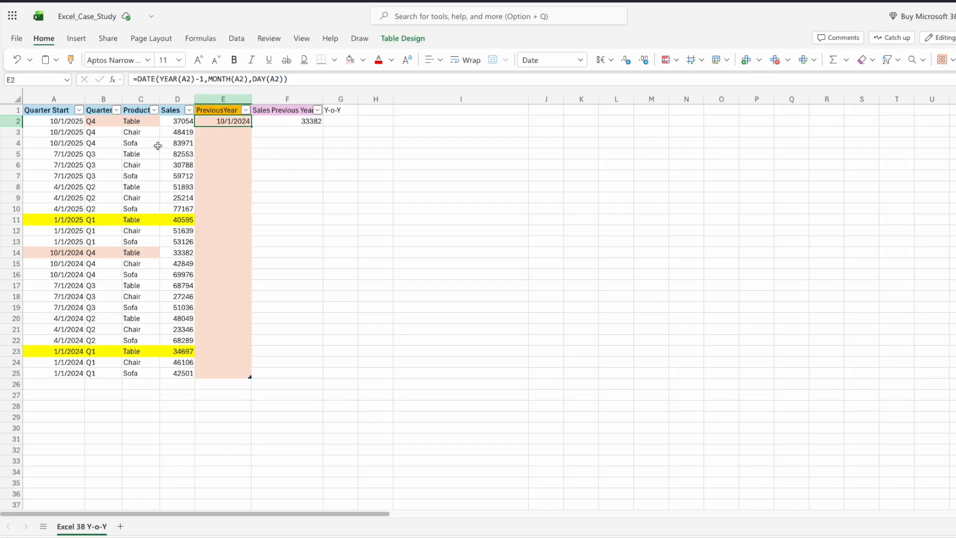
Step: Fill the PreviousYear formula from E2 down through row 25 of the table
left_click(67, 124)
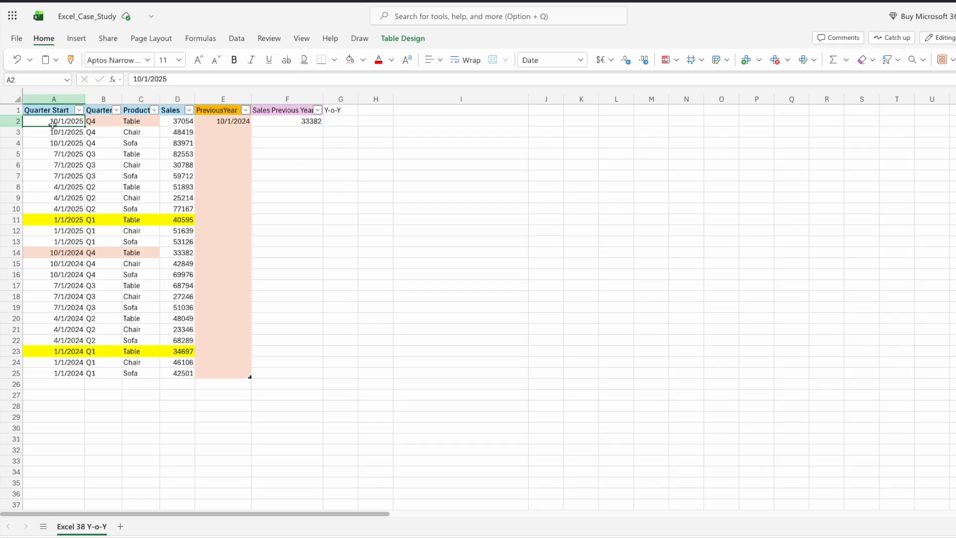
left_click(219, 123)
left_click_drag(251, 126, 240, 374)
left_click(333, 302)
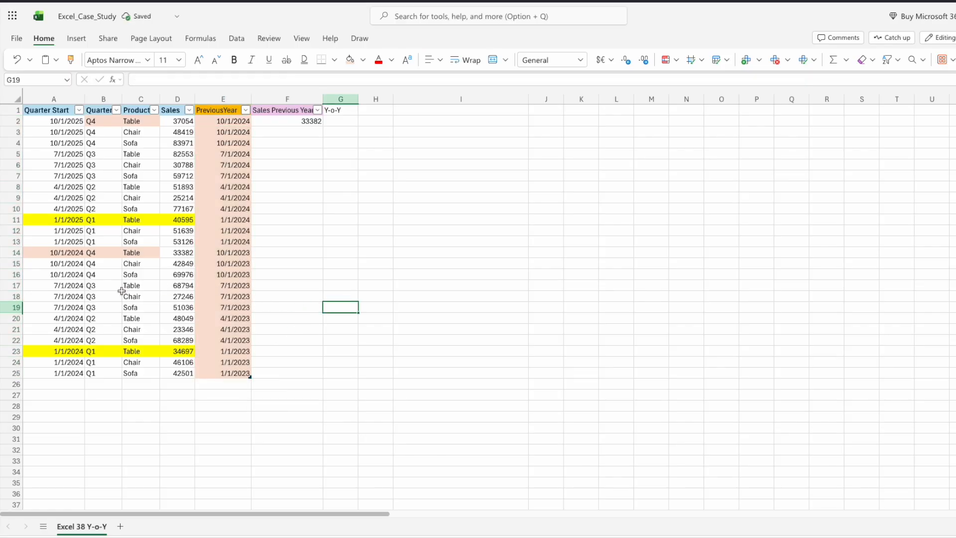
Step: Compare the Q4 Table rows for 2025 and 2024 across Quarter Start, Product, Sales and PreviousYear
left_click(56, 254)
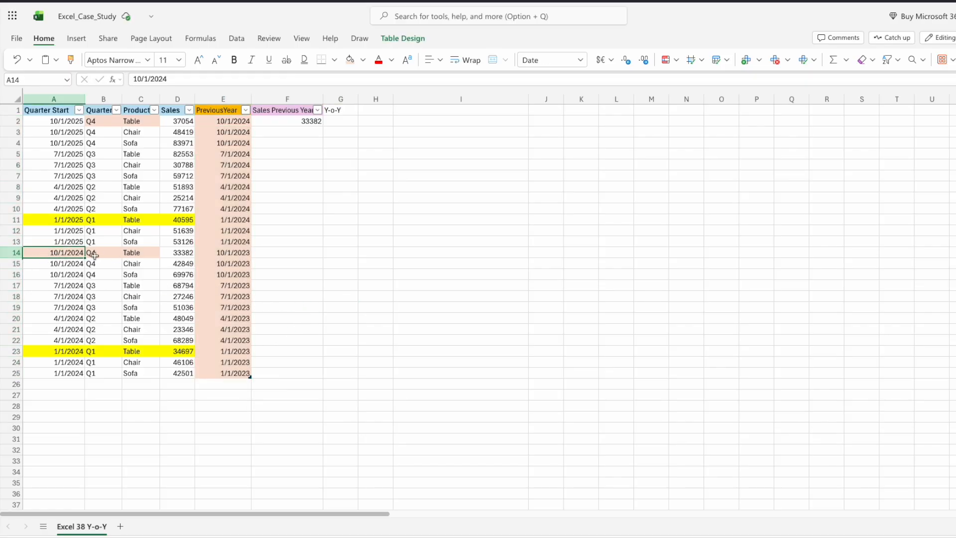
left_click(219, 252)
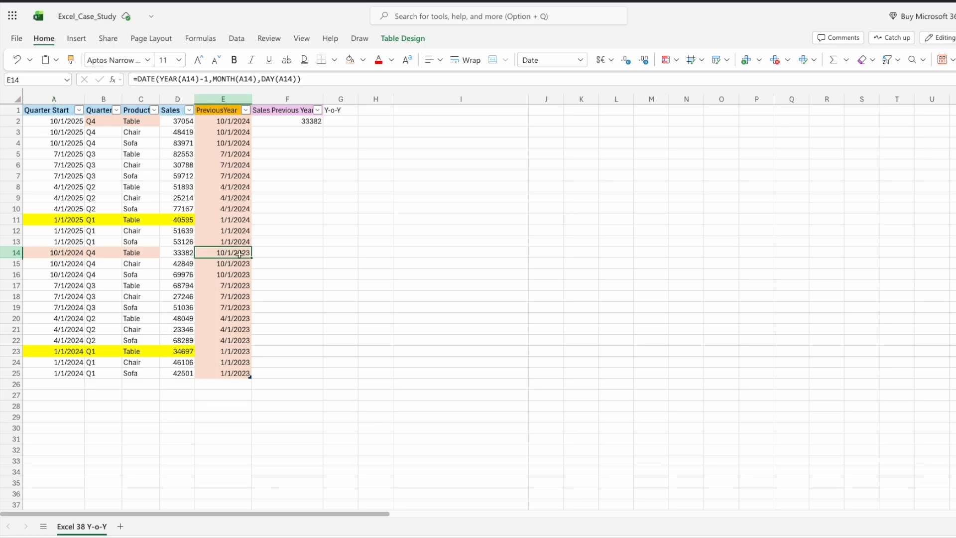
left_click(265, 254)
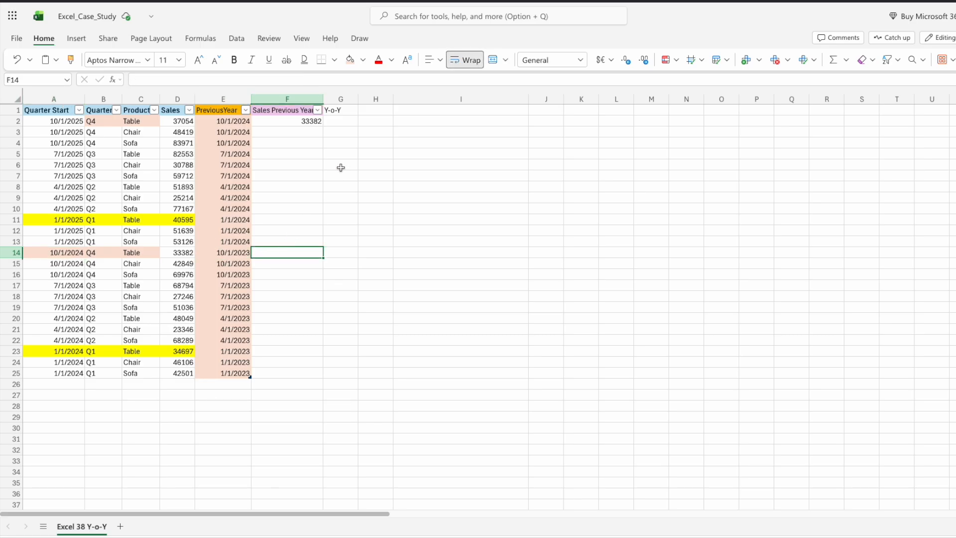
left_click(105, 121)
left_click(144, 121)
left_click(219, 121)
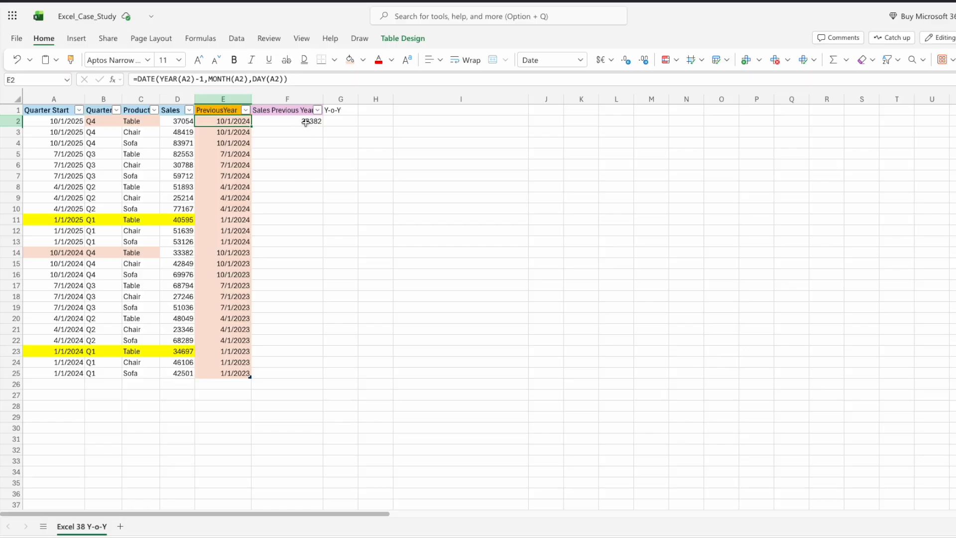
left_click(298, 201)
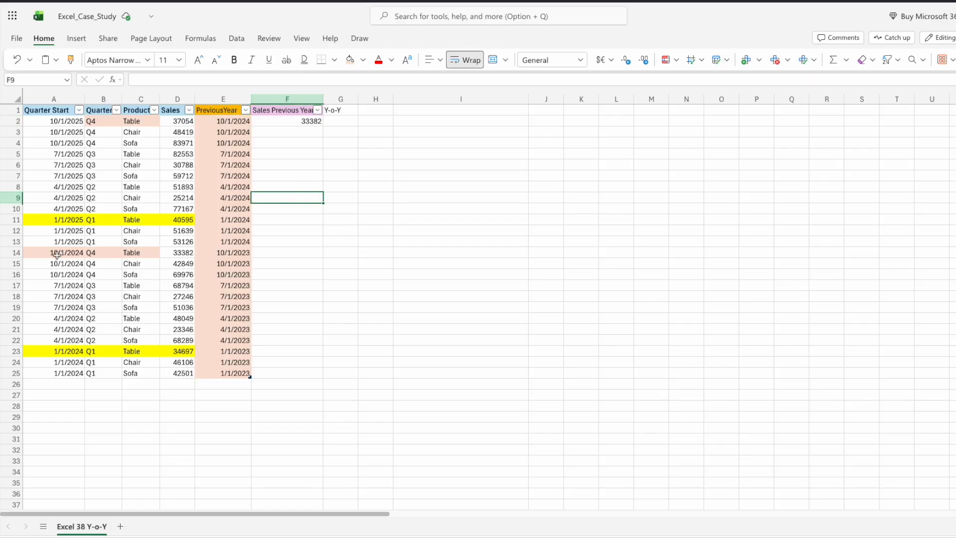
left_click(177, 252)
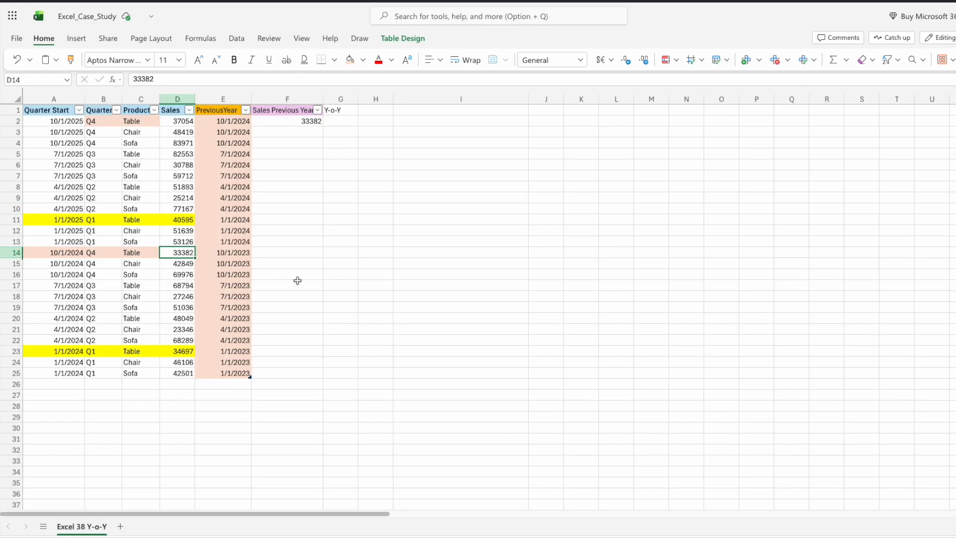
left_click_drag(60, 255, 132, 254)
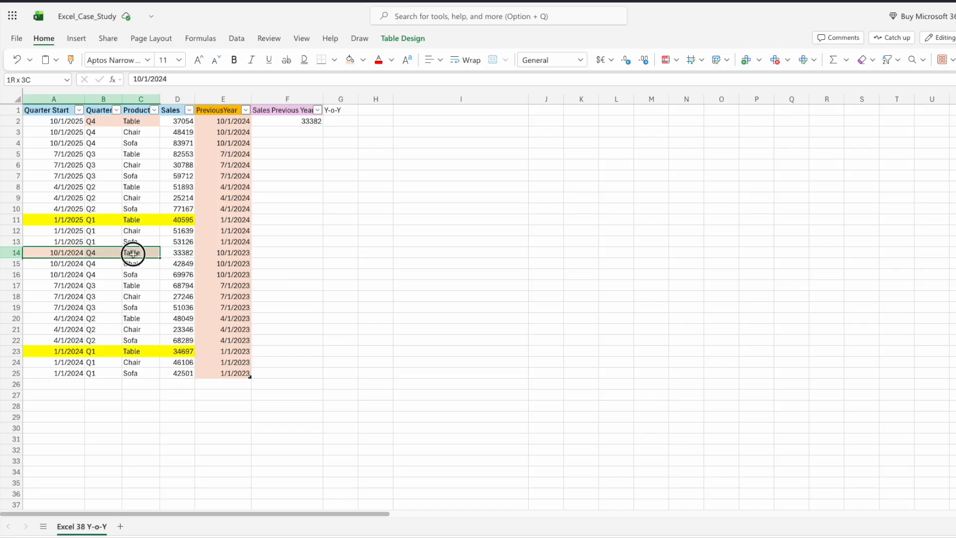
left_click(109, 124)
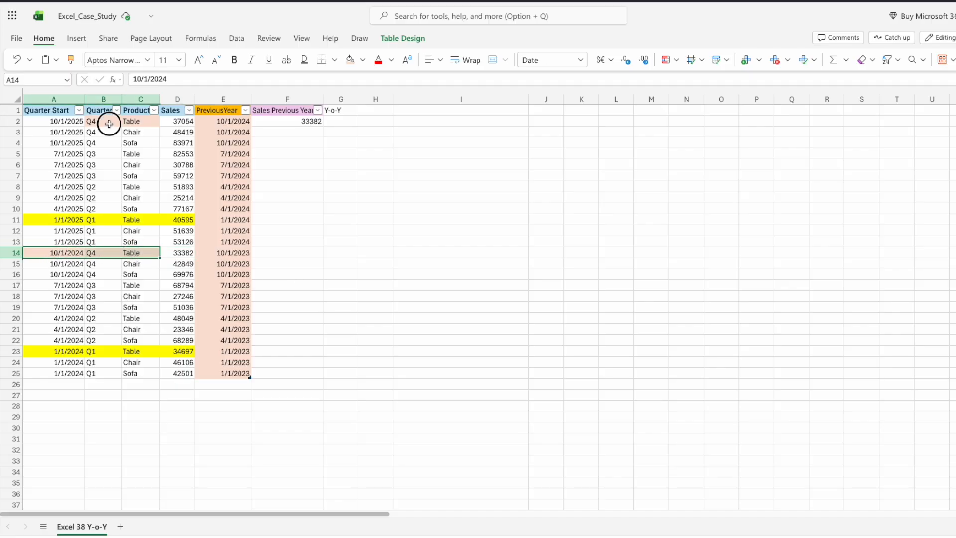
Step: Inspect the IFERROR FILTER formula in the first Sales Previous Year cell
left_click(288, 121)
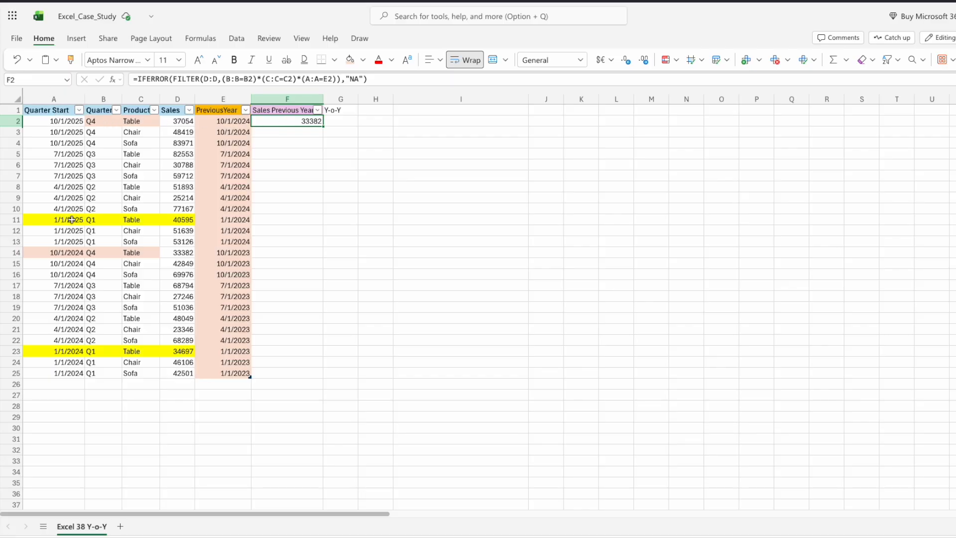
left_click(226, 121)
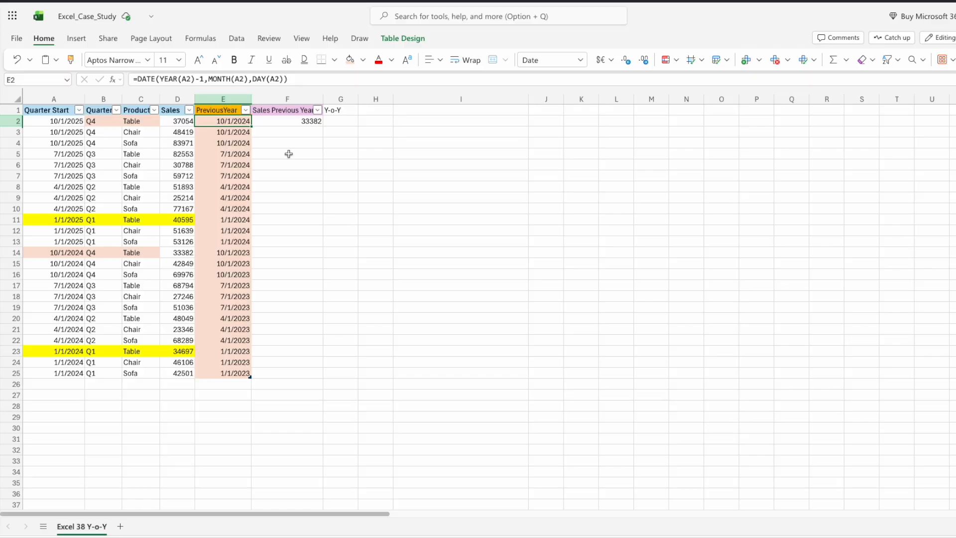
left_click(298, 124)
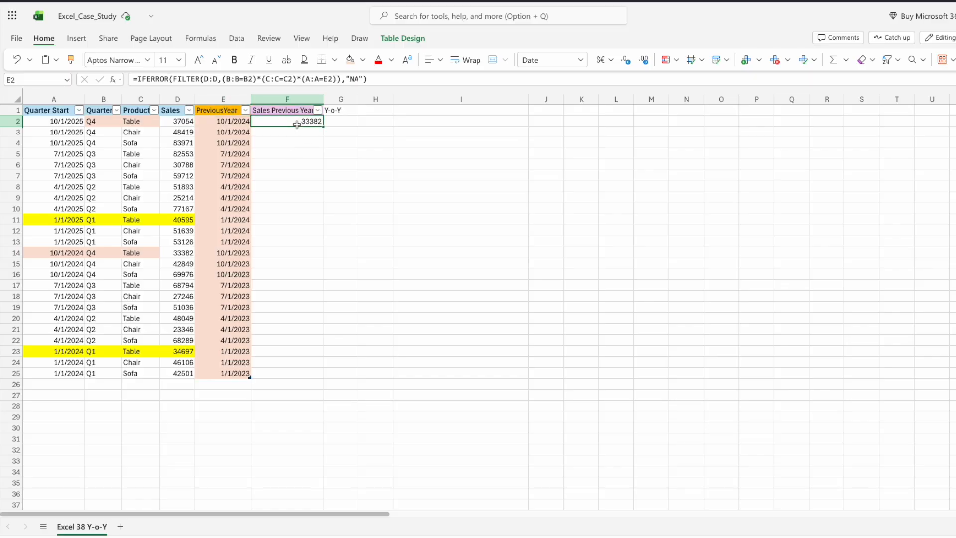
left_click(306, 223)
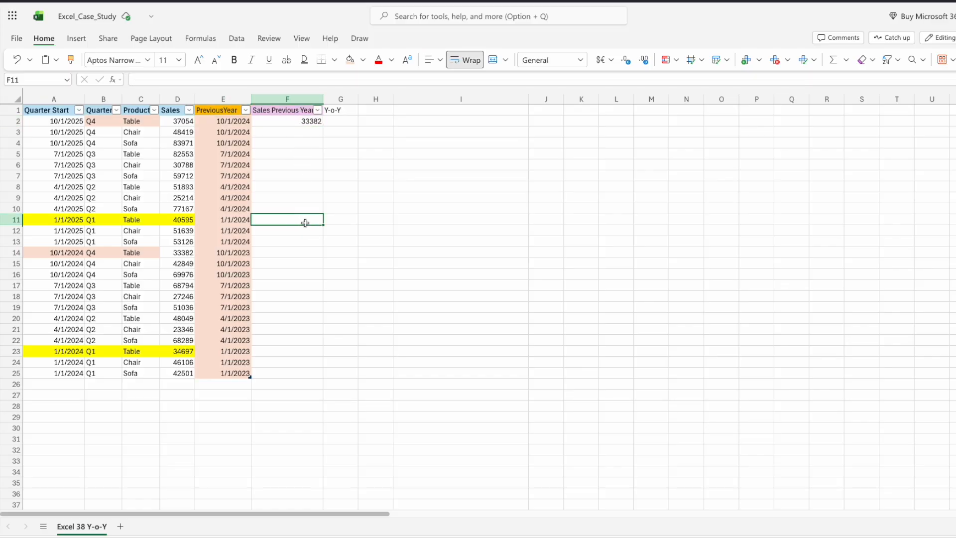
left_click(461, 206)
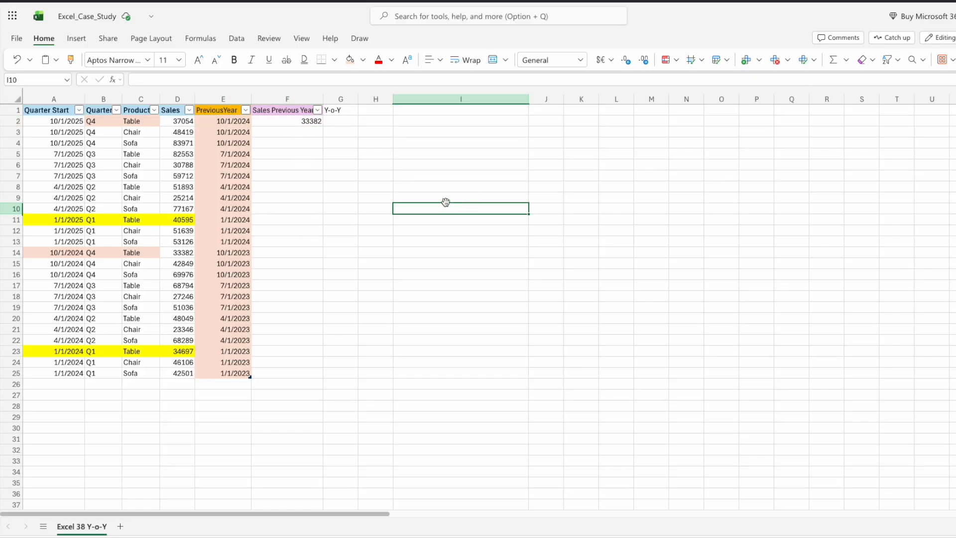
Step: Filter the table's Quarter column to show only Q4 rows
left_click(116, 110)
left_click(147, 294)
left_click(147, 355)
left_click(165, 410)
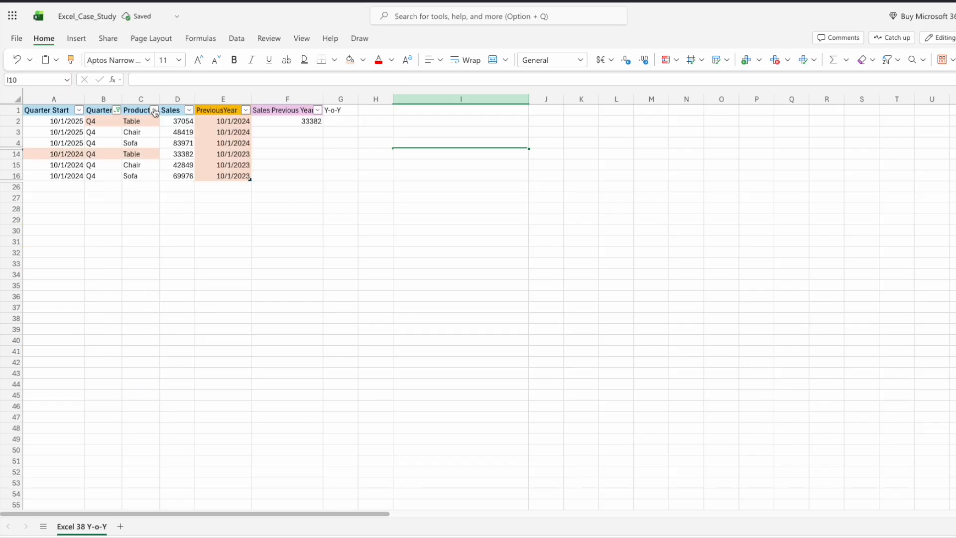
Step: Filter the Product column to show only Table rows
left_click(155, 110)
left_click(185, 294)
left_click(185, 340)
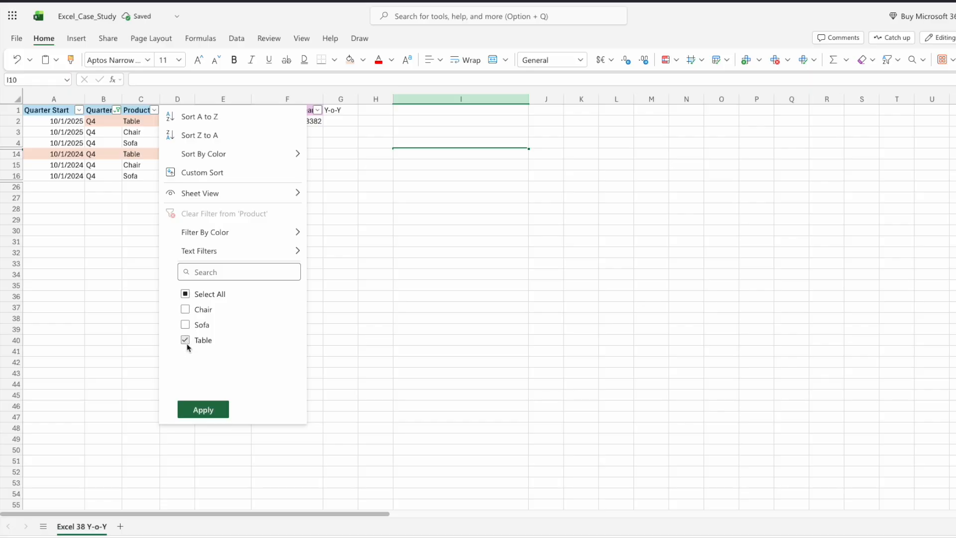
left_click(201, 408)
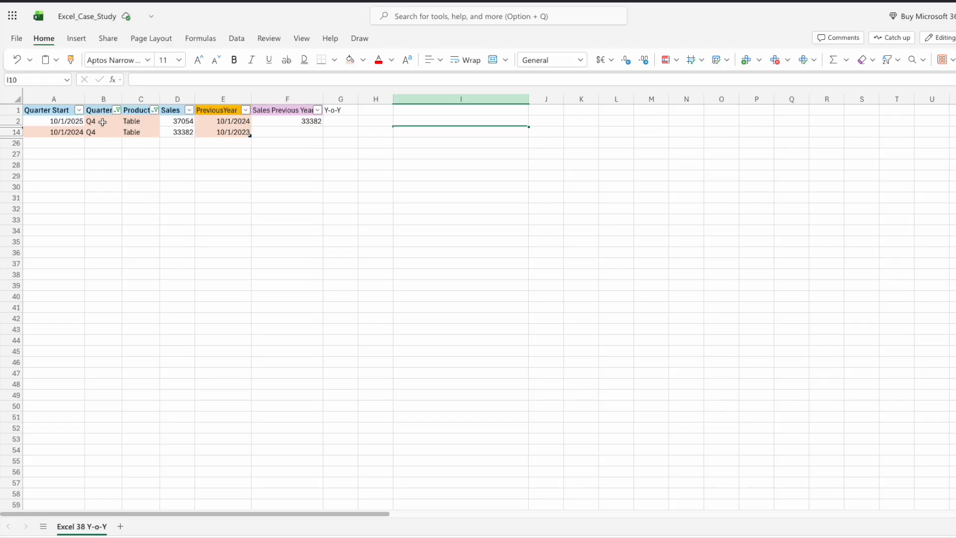
Step: Review the cells of the two filtered Q4 Table rows
left_click(102, 122)
left_click(51, 121)
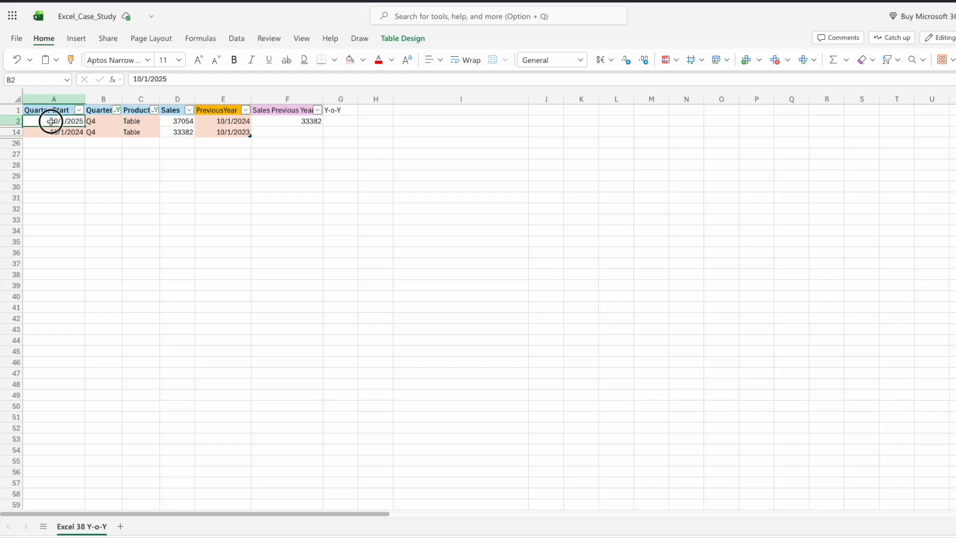
left_click(130, 122)
left_click(62, 121)
left_click(167, 121)
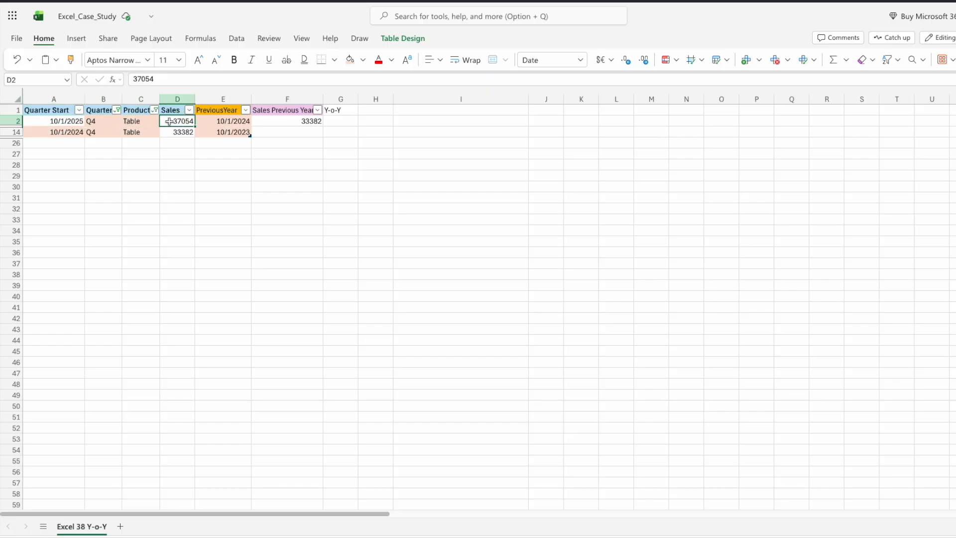
left_click(99, 120)
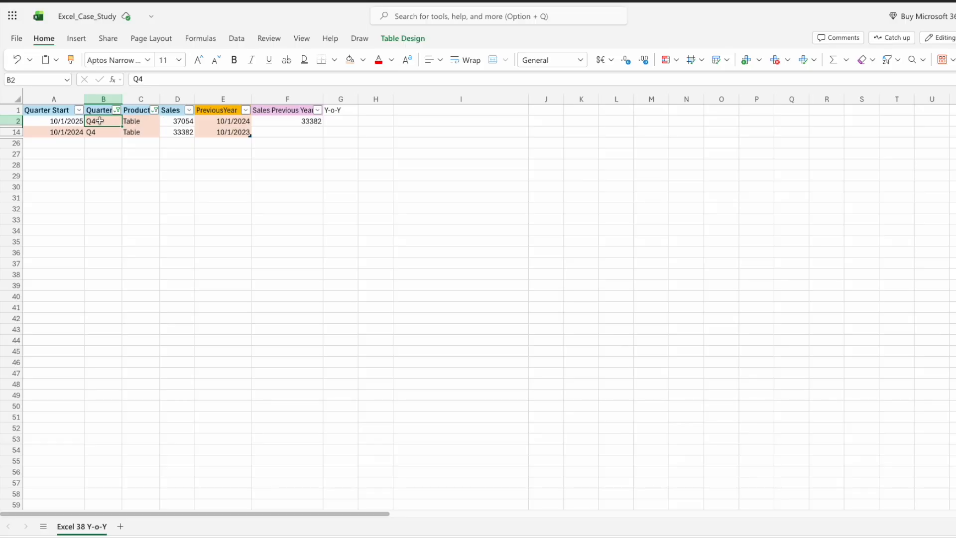
left_click(137, 121)
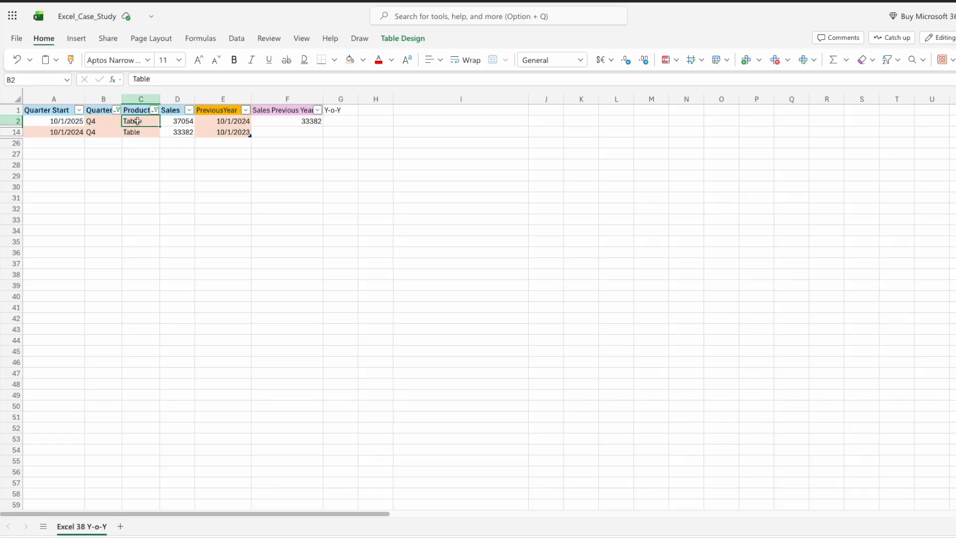
Step: Clear the filters from the Quarter and Product columns to show all table rows again
left_click(219, 121)
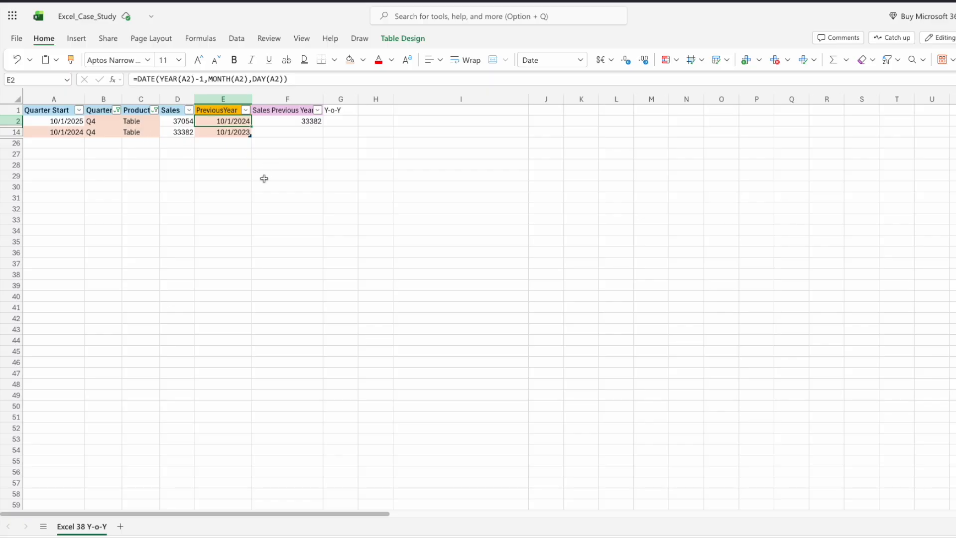
left_click(118, 113)
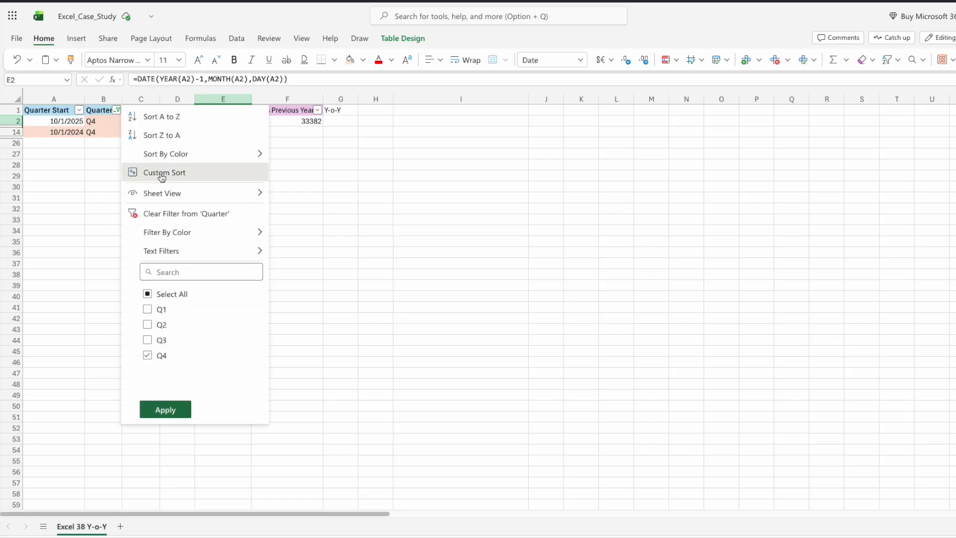
left_click(140, 213)
left_click(155, 110)
left_click(194, 214)
left_click(298, 120)
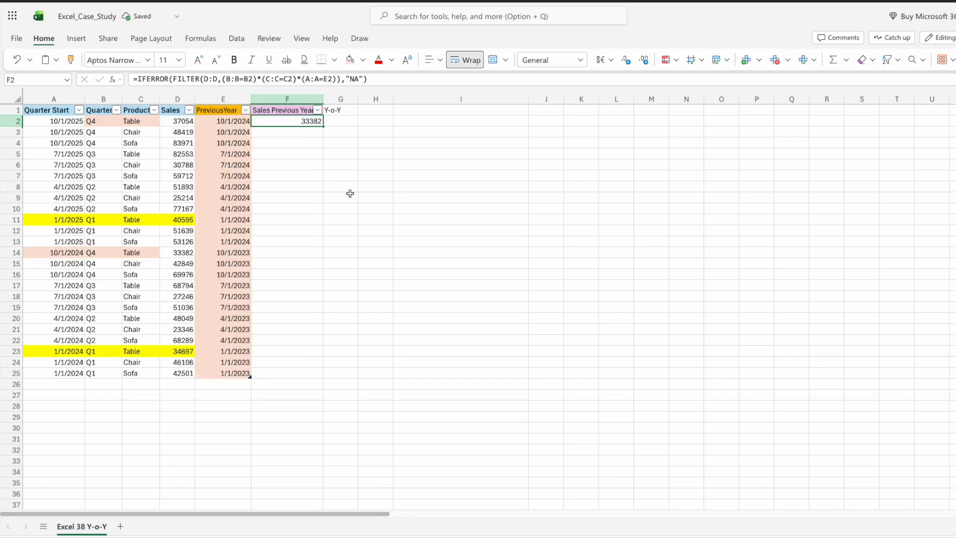
Step: Fill the Sales Previous Year formula from F2 down through row 25 of the table
left_click(380, 80)
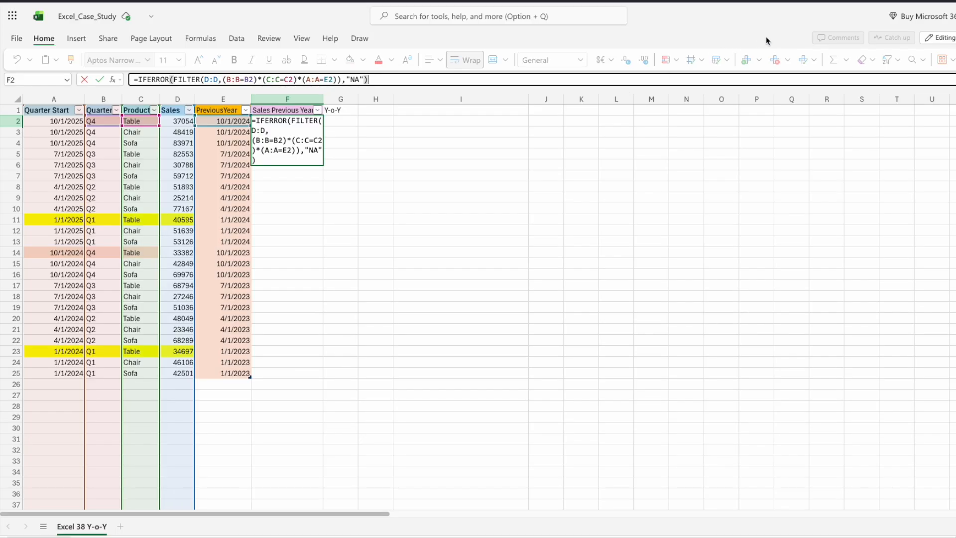
key("ctrl+shift+u")
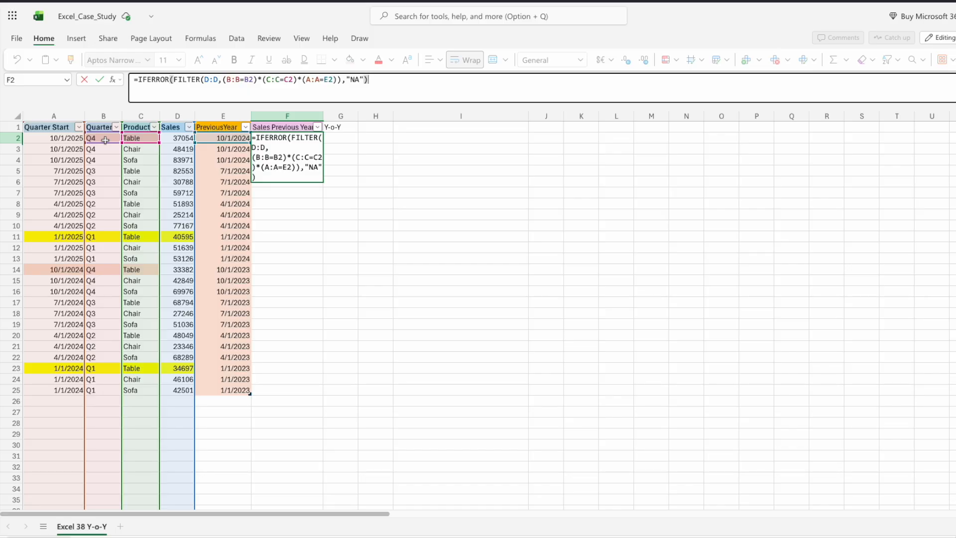
key("ctrl+Return")
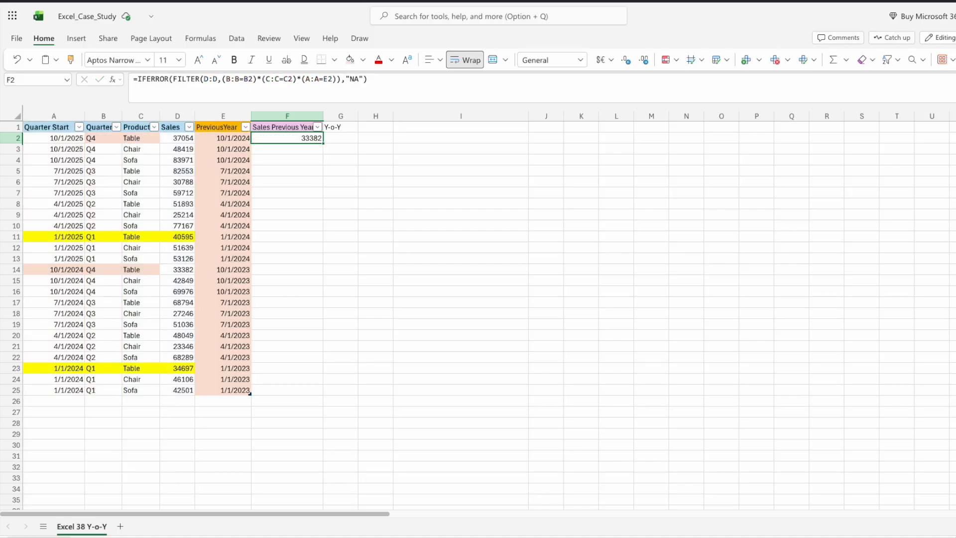
double_click(324, 143)
left_click_drag(324, 144, 320, 388)
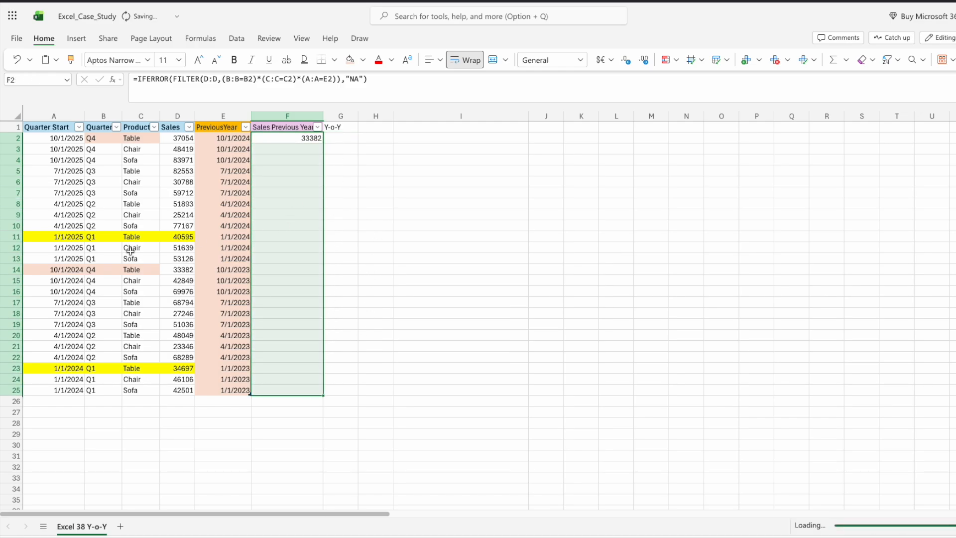
Step: Check the filled Sales Previous Year formulas against the Sales and PreviousYear cells in several rows
left_click(309, 258)
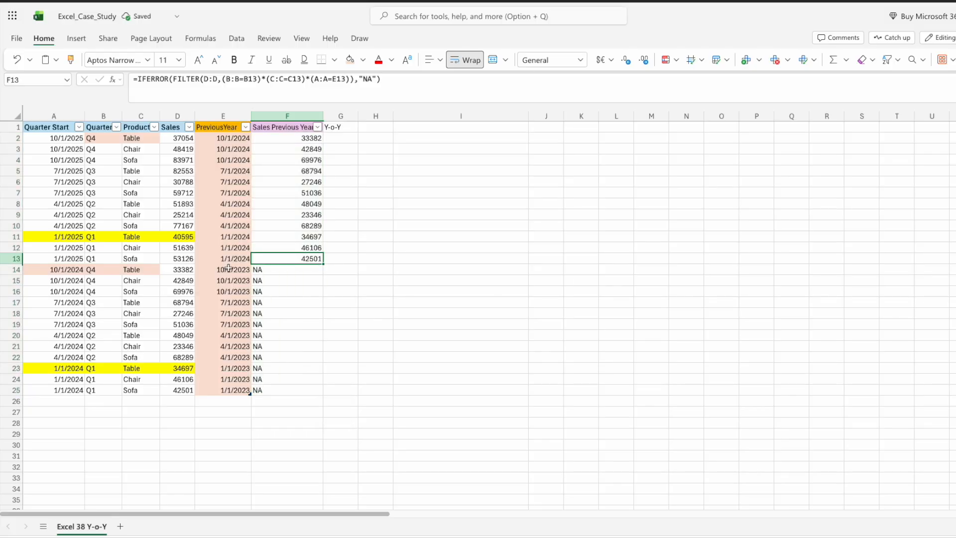
left_click(278, 279)
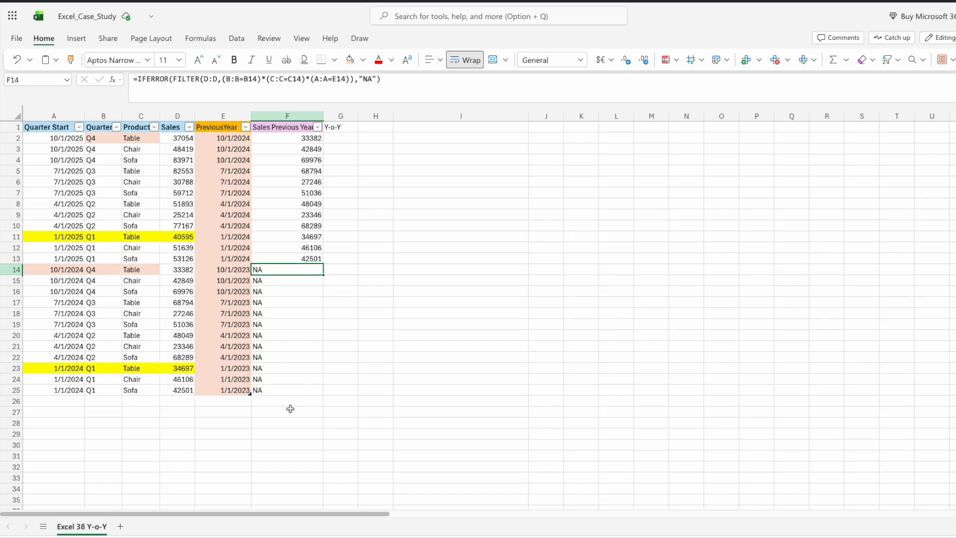
left_click(288, 391)
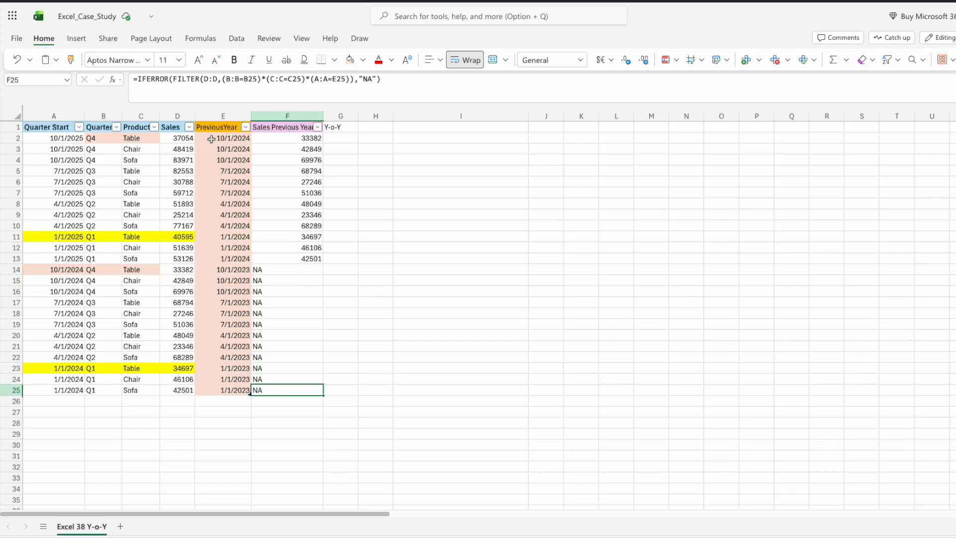
left_click(294, 139)
left_click(297, 147)
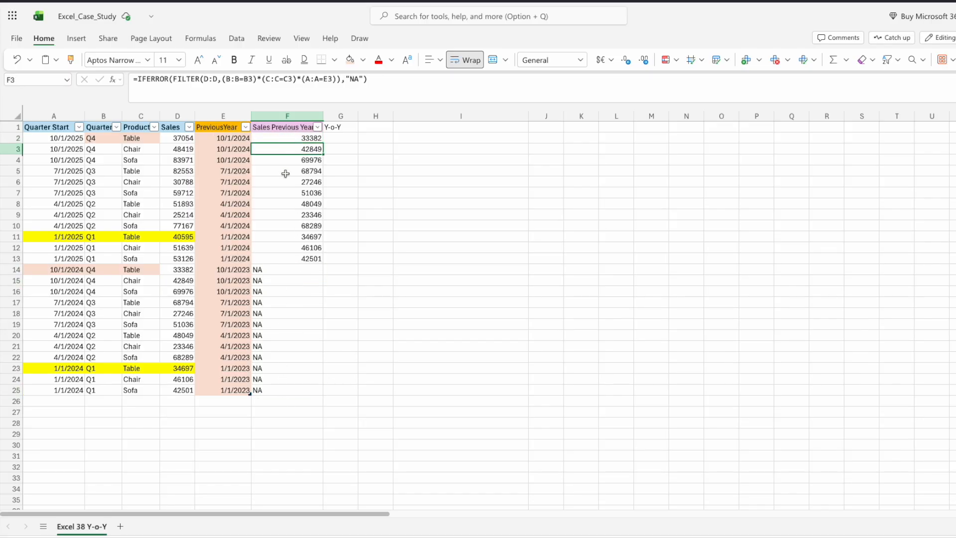
left_click(170, 140)
left_click(171, 149)
left_click(173, 172)
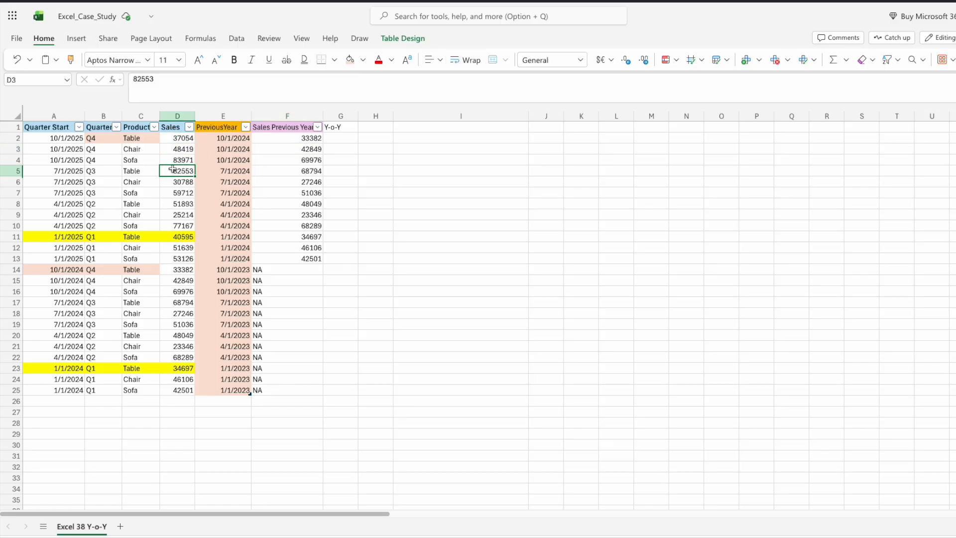
Step: Widen the Sales Previous Year column so its header fits
left_click(297, 137)
left_click_drag(324, 116, 332, 117)
left_click(346, 138)
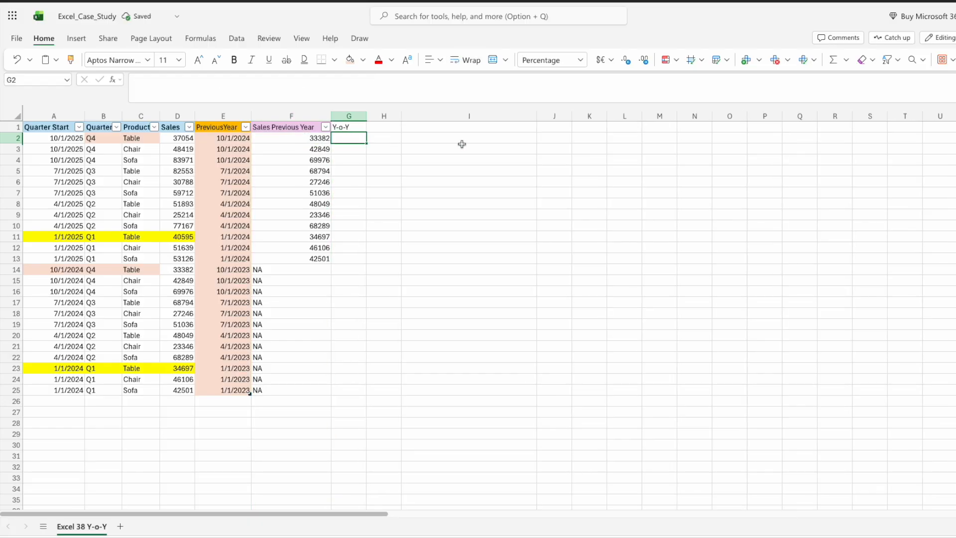
type("=")
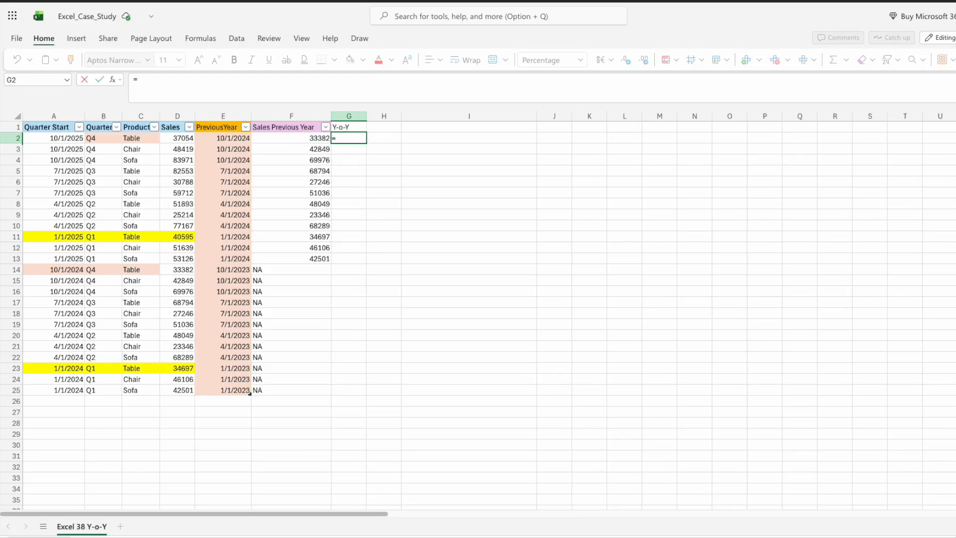
type("(")
left_click(183, 138)
type("-")
left_click(287, 139)
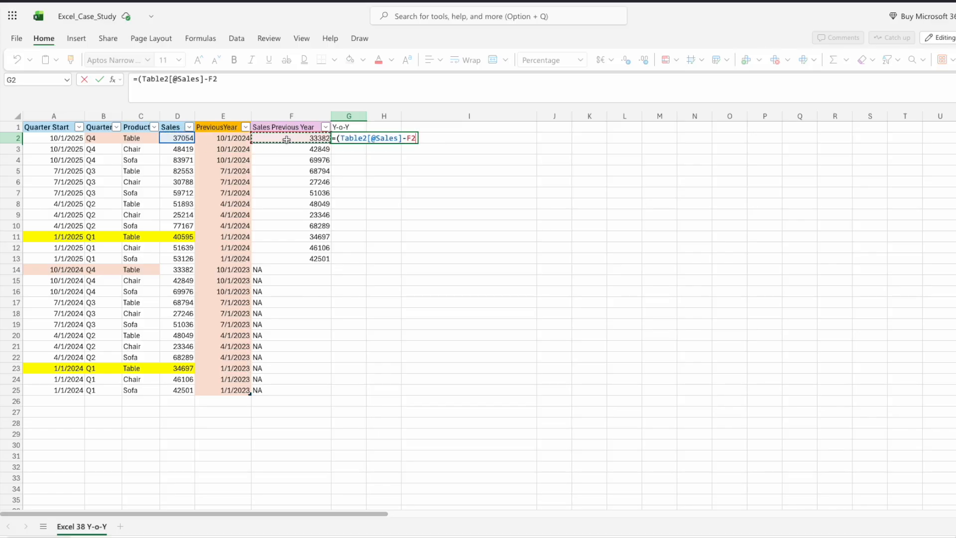
type(")/")
left_click(275, 138)
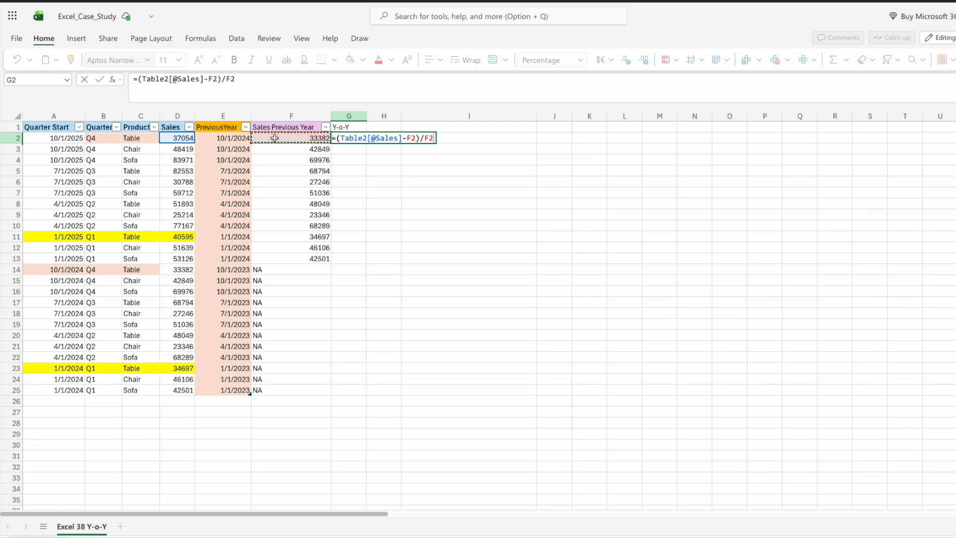
key("Return")
Step: Review the Y-o-Y percentages and formulas in the filled column
left_click(503, 225)
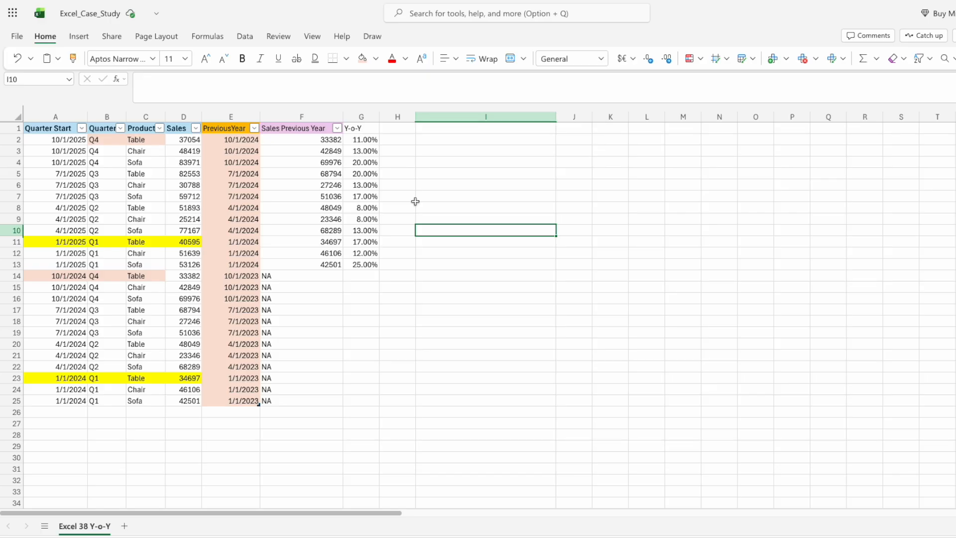
left_click(132, 139)
left_click(355, 141)
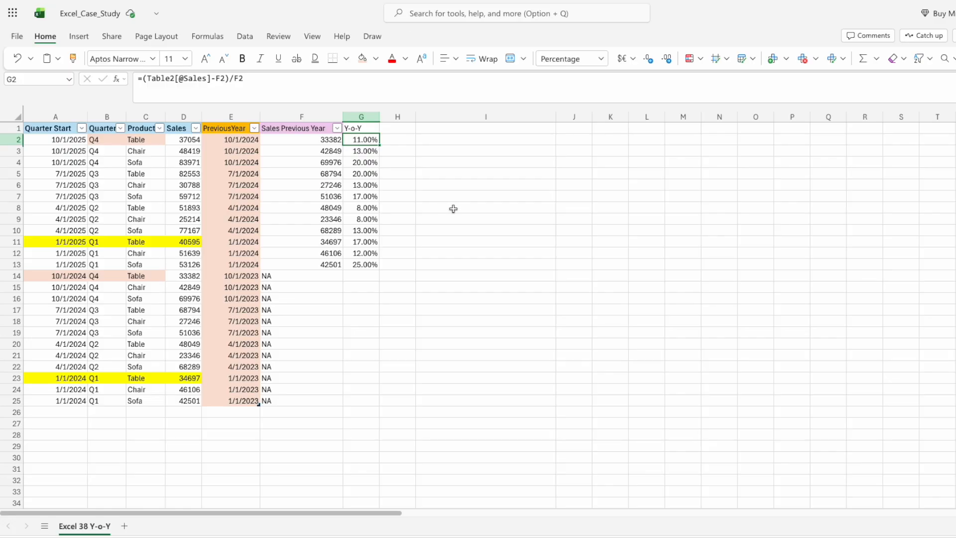
left_click(360, 262)
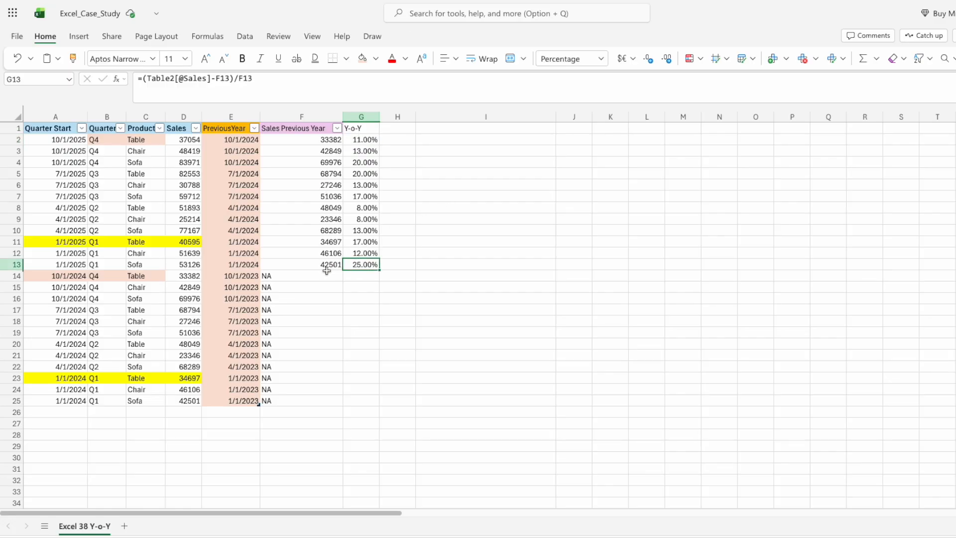